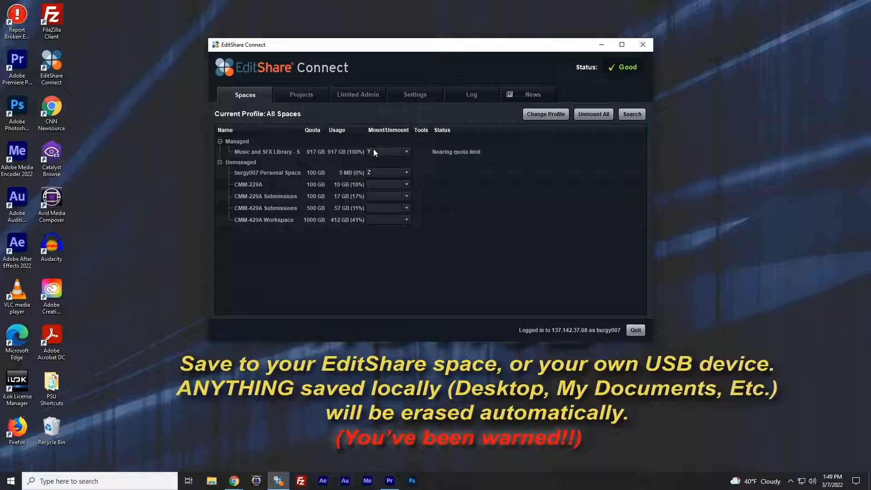
- Review the spaces mounted in EditShare Connect and minimize its window
click(601, 44)
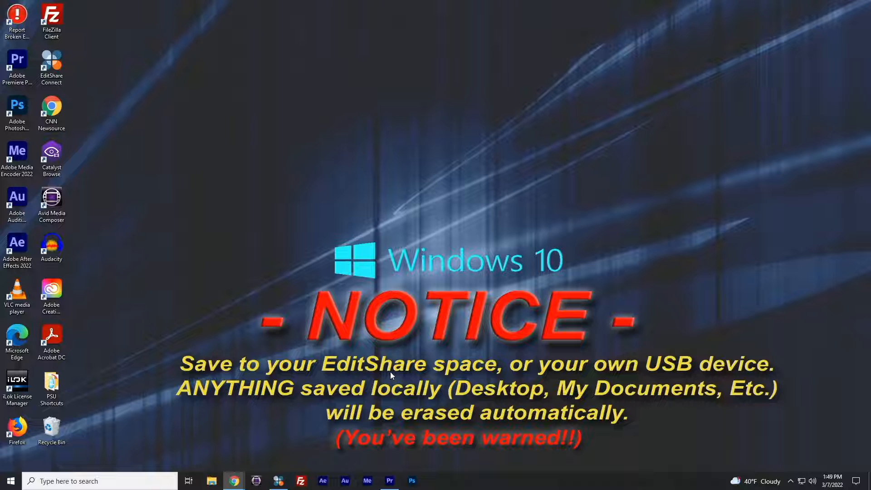
click(279, 481)
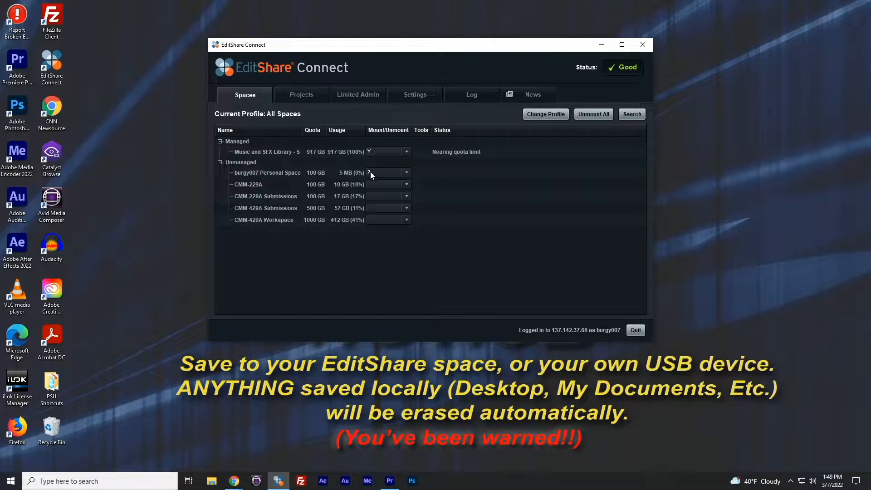
click(602, 46)
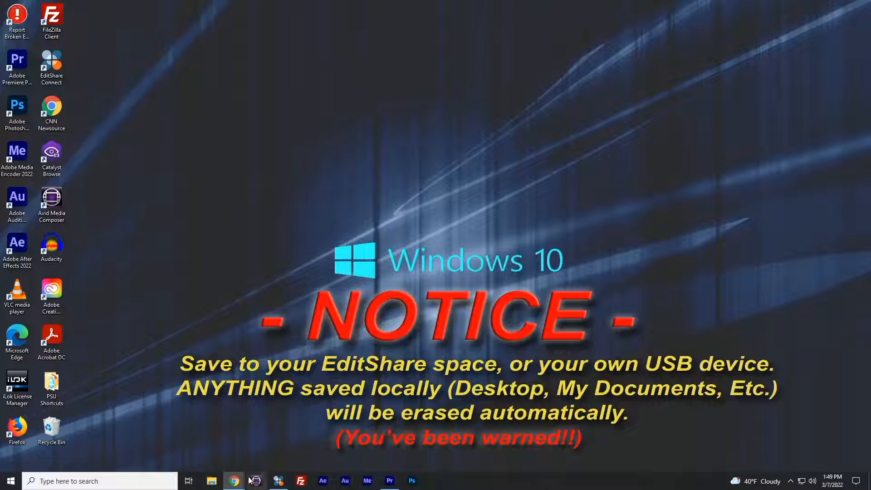
- Open the Media Management folder on the Personal Space network drive (Z:) in File Explorer
click(211, 481)
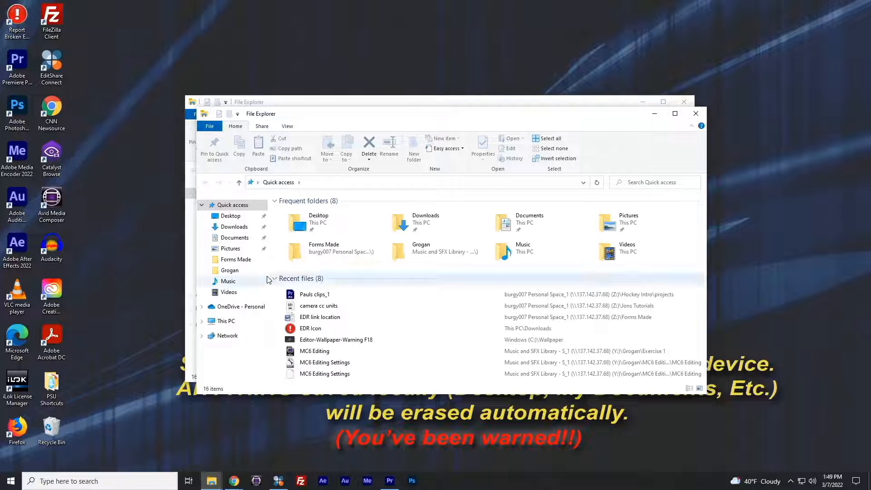
click(226, 321)
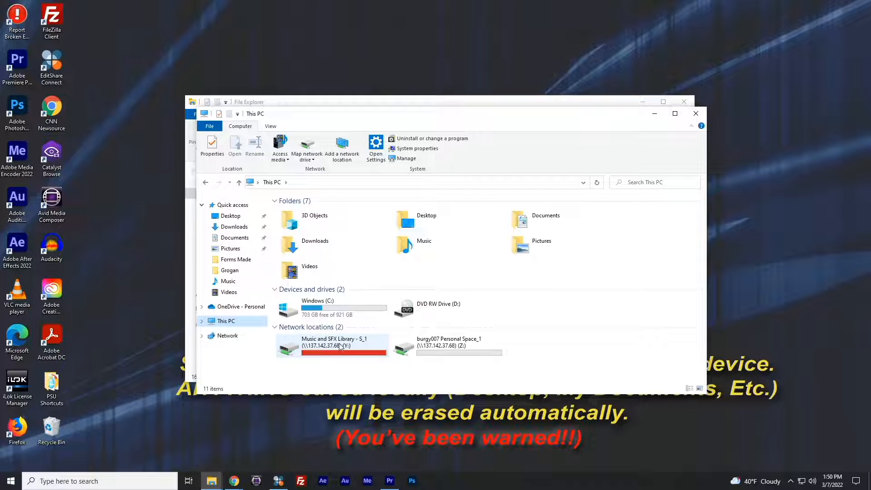
double_click(440, 348)
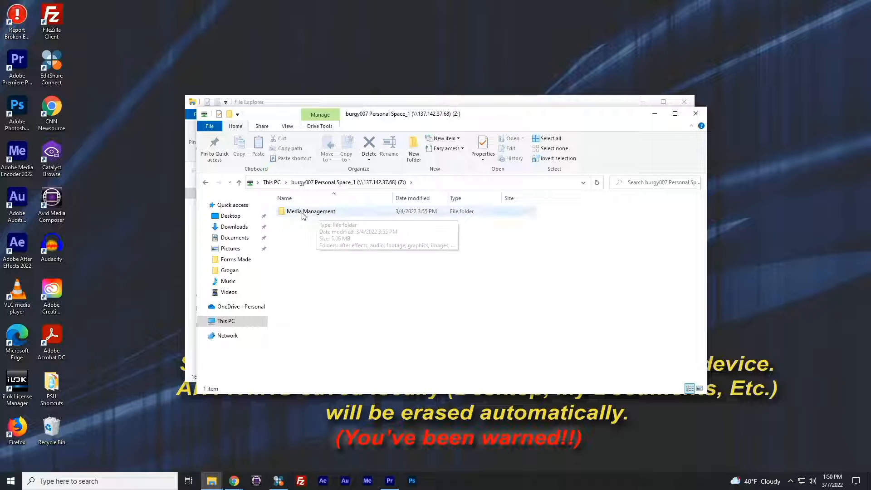
double_click(329, 212)
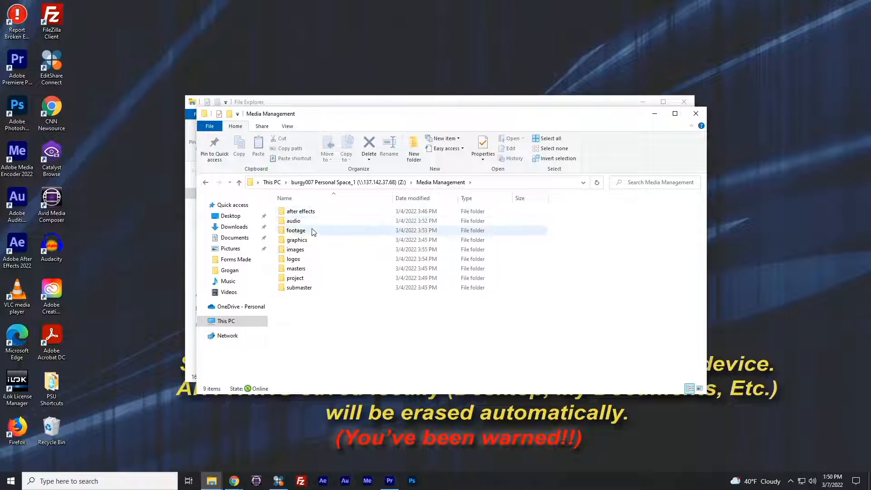
right_click(299, 313)
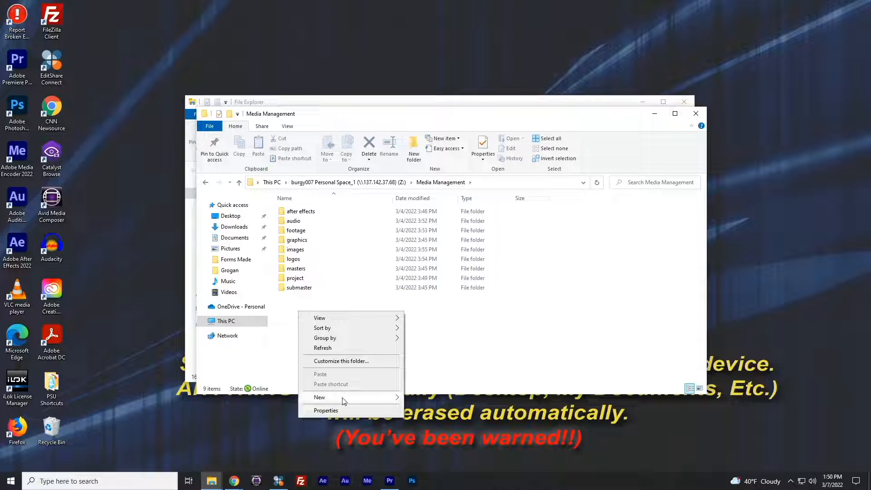
mouse_move(345, 399)
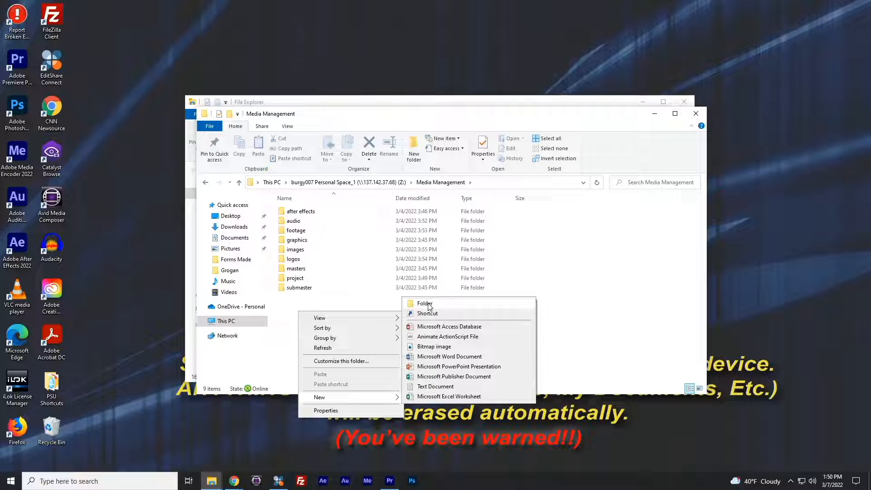
click(344, 289)
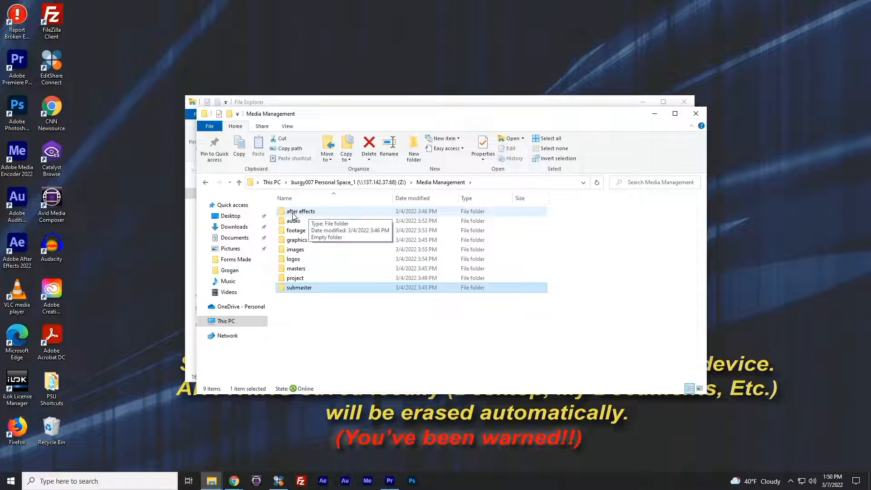
- Go through the audio, footage, graphics, images, logos, masters, project and submaster folders inside Media Management
click(295, 221)
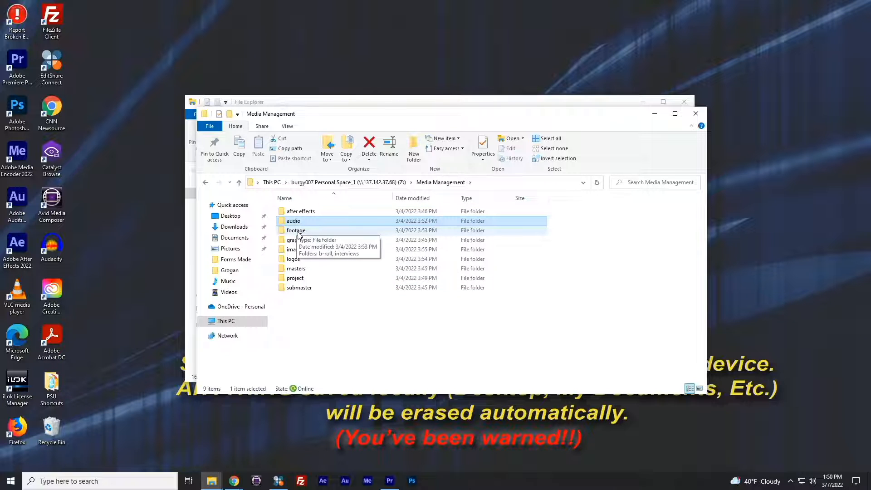
click(298, 230)
click(298, 243)
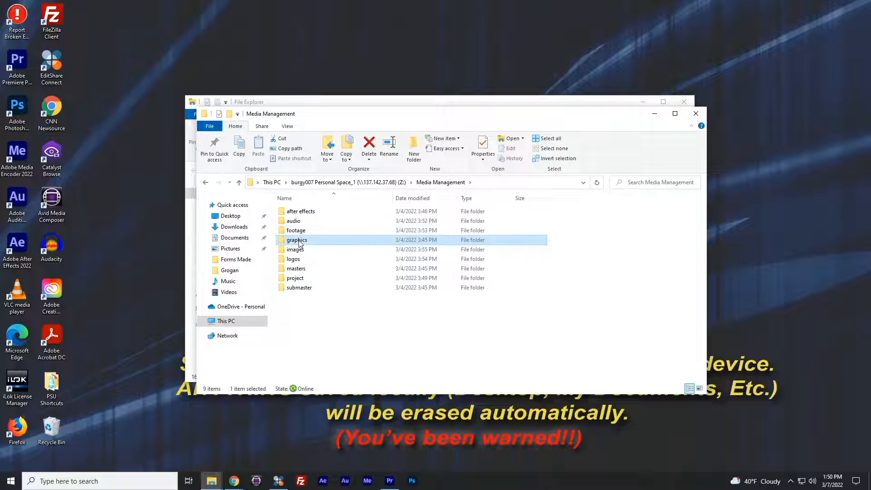
click(296, 251)
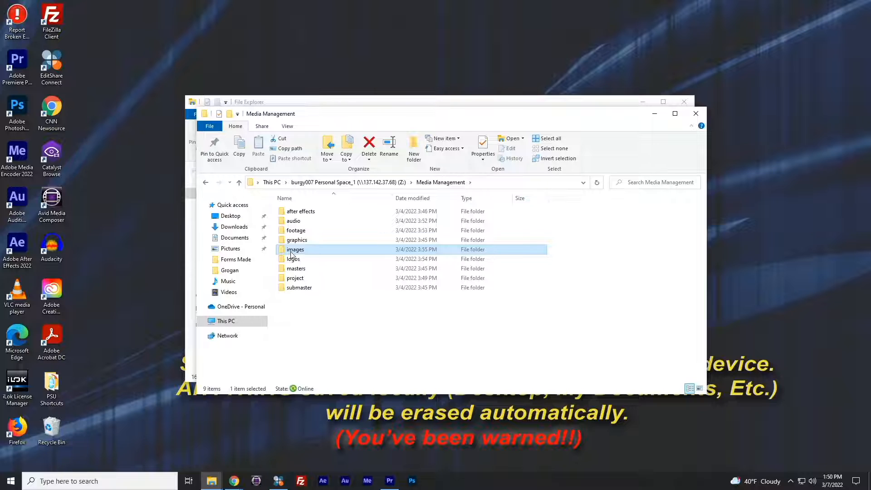
click(295, 259)
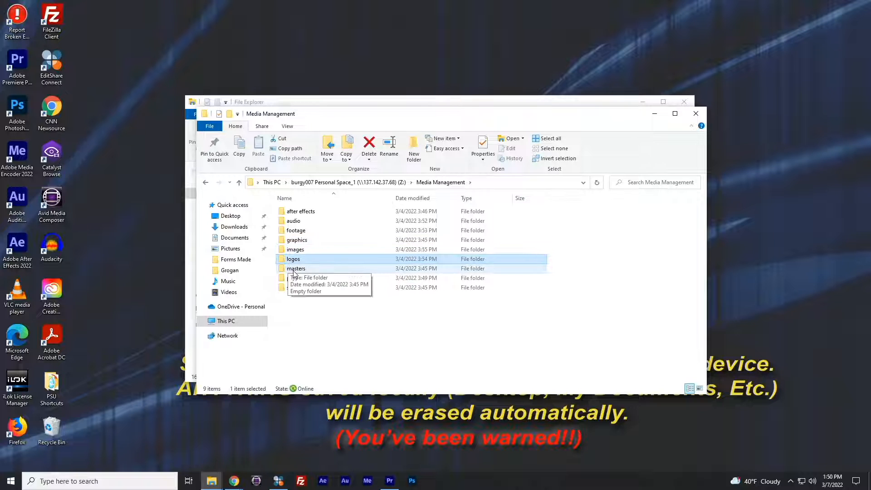
click(296, 270)
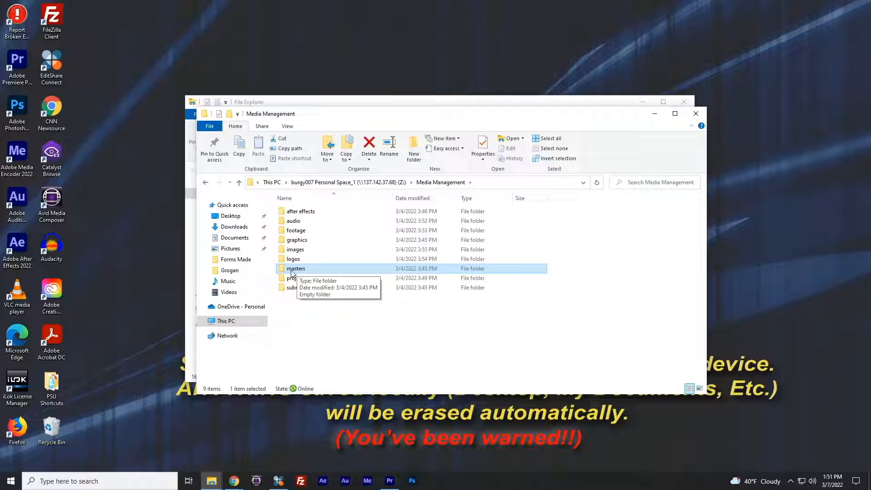
click(292, 280)
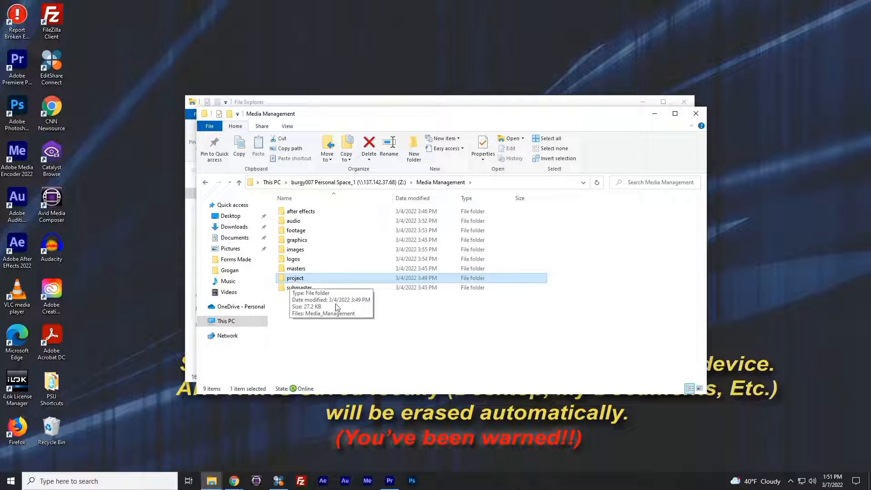
click(401, 313)
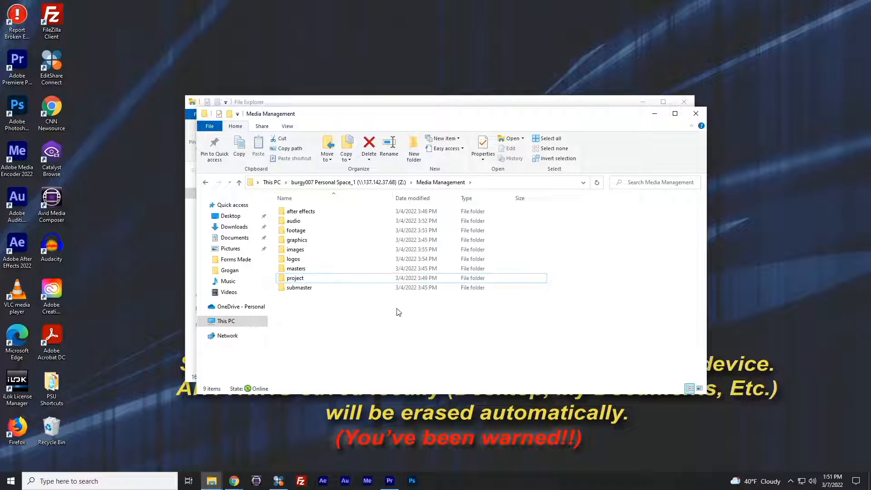
click(303, 290)
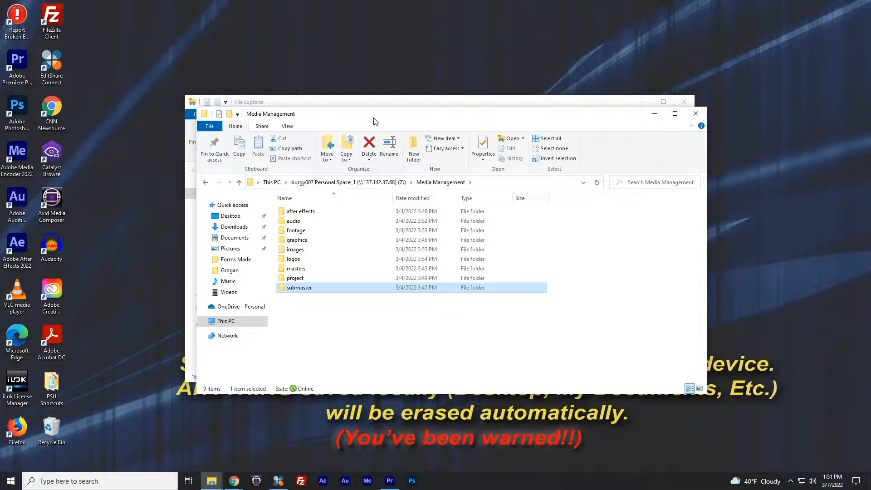
- Move and narrow the Media Management window, and open the Media_Management Premiere project from the project folder
drag(363, 122, 423, 61)
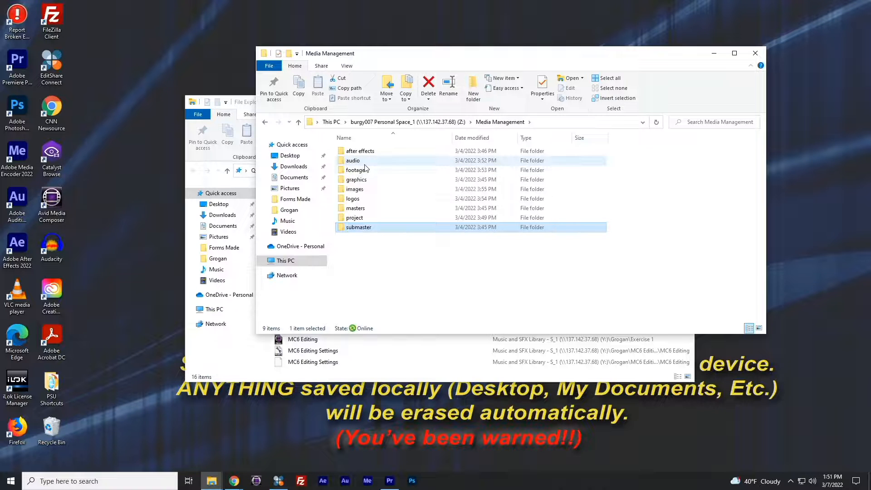
drag(431, 63, 556, 73)
drag(870, 340, 736, 340)
double_click(480, 229)
double_click(482, 166)
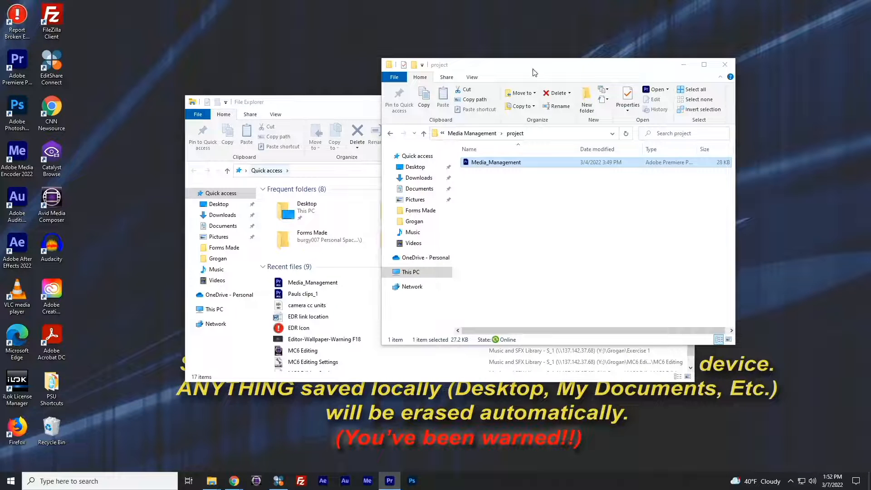
- Open the audio folder inside Media Management on the Z: drive and move its window clear of the other Explorer window
drag(528, 68, 608, 60)
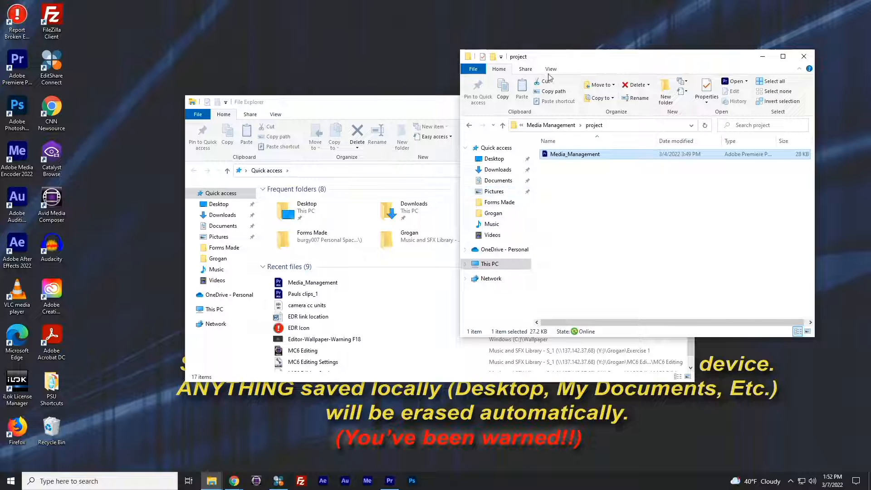
click(487, 265)
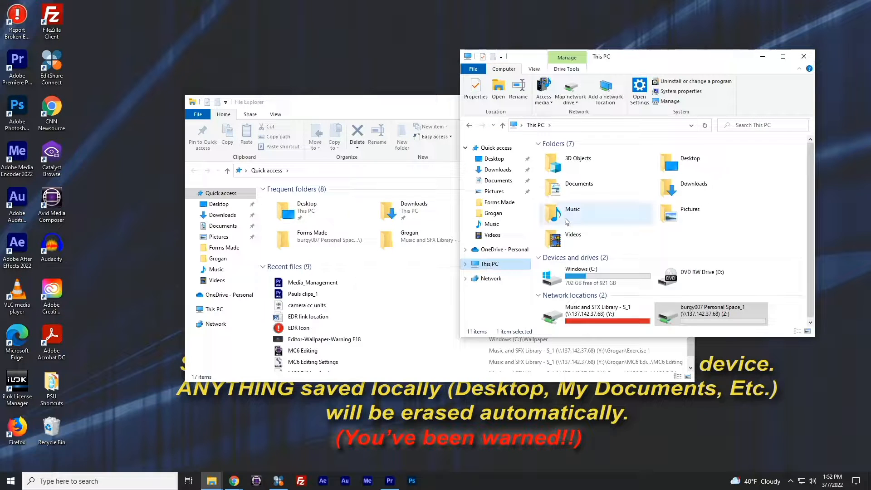
double_click(712, 312)
double_click(574, 154)
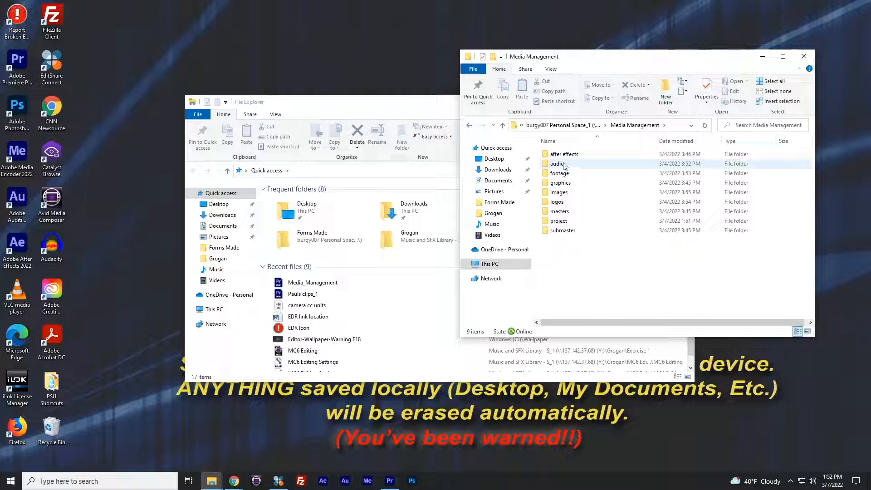
double_click(564, 165)
drag(589, 60, 461, 84)
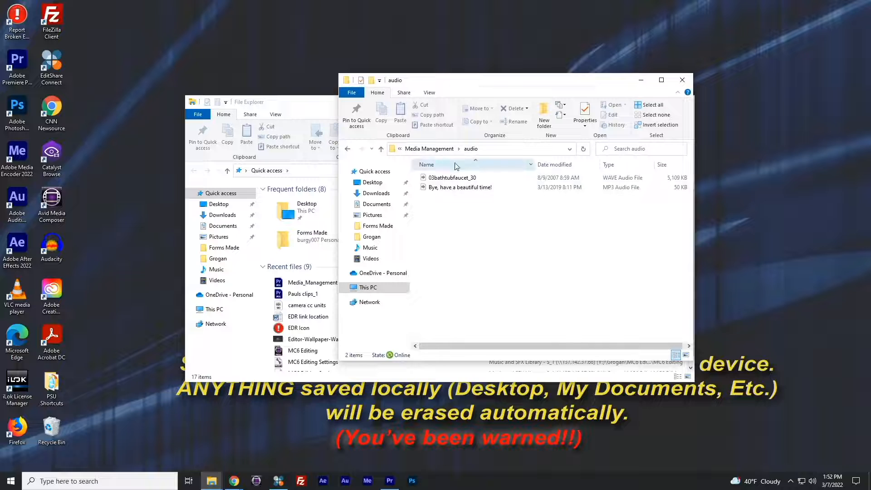
drag(477, 87, 596, 42)
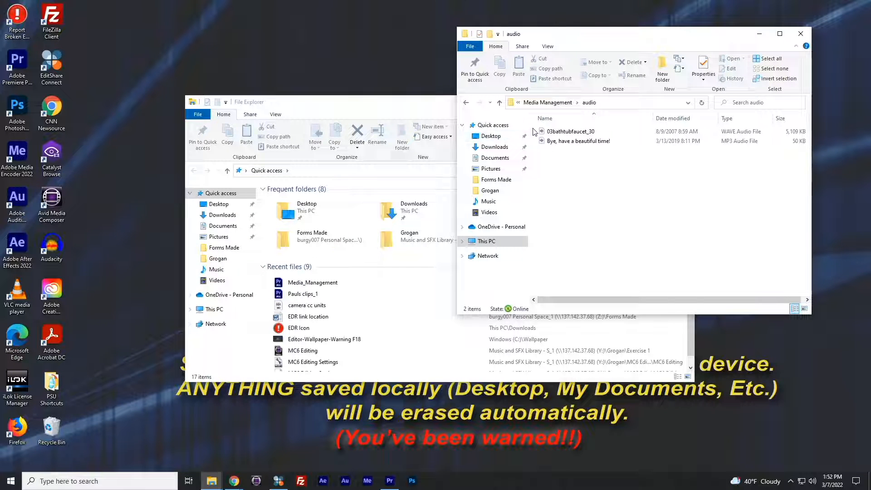
- Open the Music and SFX Library drive (Y:) in the second Explorer window and fit it beside the audio window
click(213, 312)
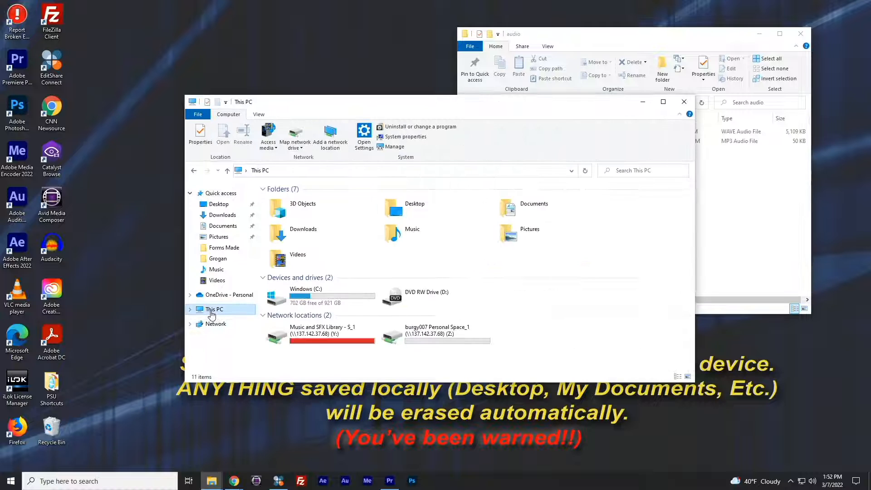
click(292, 334)
click(294, 332)
double_click(295, 338)
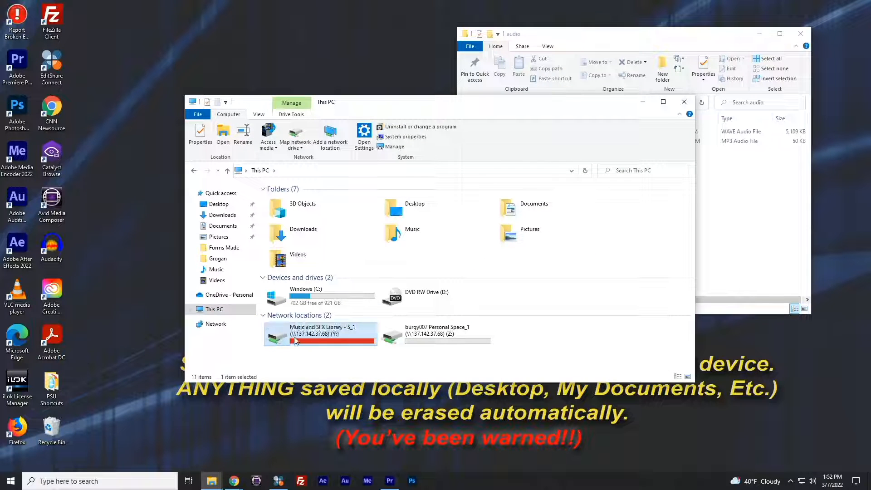
drag(383, 101, 284, 60)
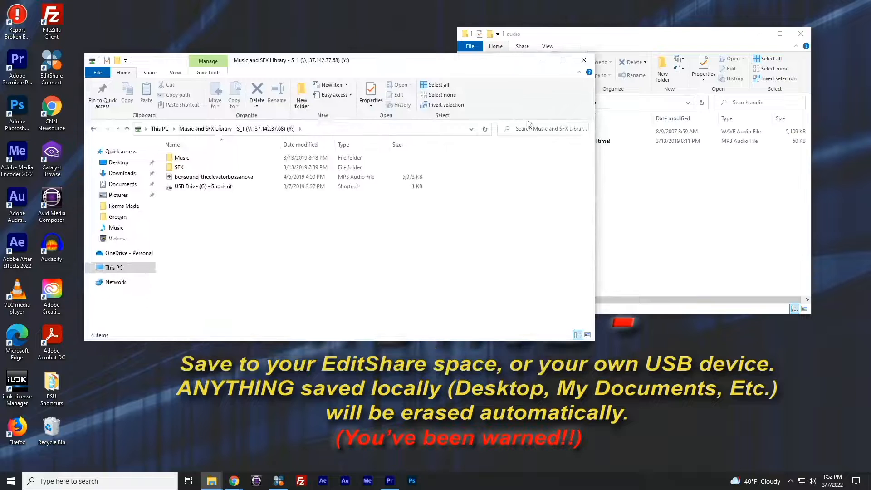
drag(598, 148, 429, 149)
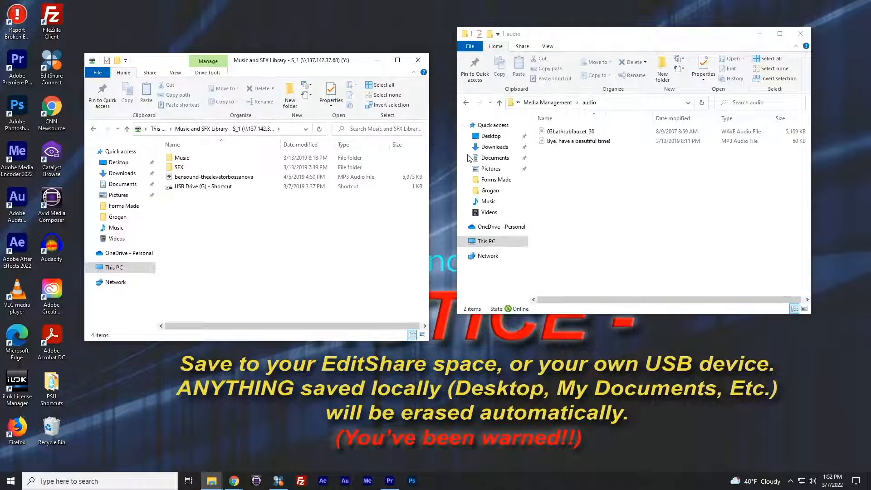
- Copy the De_Lorean-Push_It[BUMP005649] WAVE file from Music > Bumpers2 > 80s_Redux into the audio folder, and close the library window
double_click(182, 158)
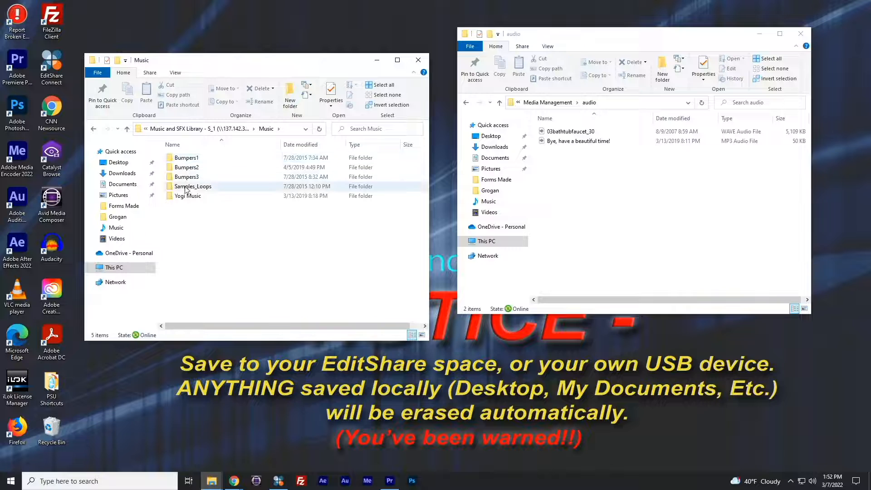
double_click(188, 169)
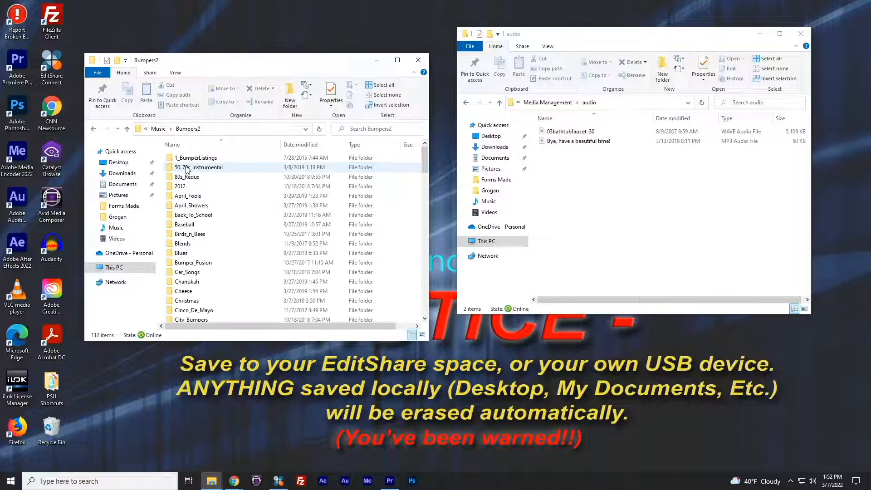
double_click(180, 178)
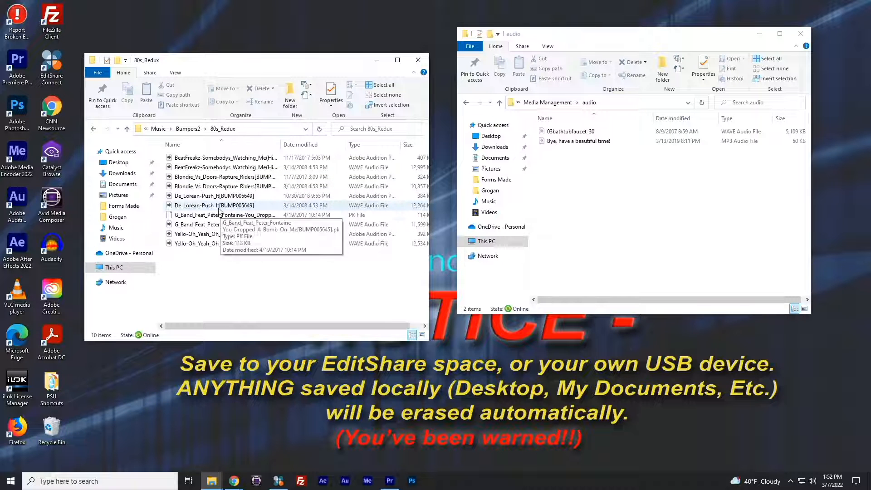
drag(273, 205, 591, 178)
click(456, 247)
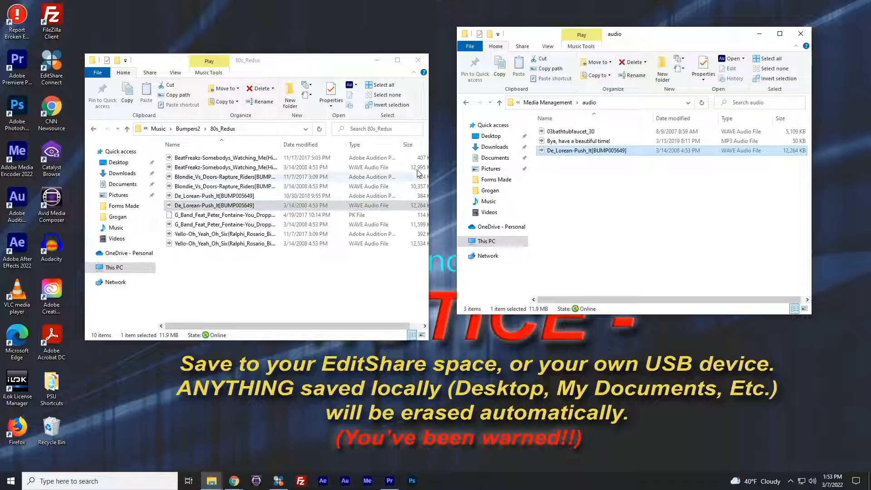
click(417, 60)
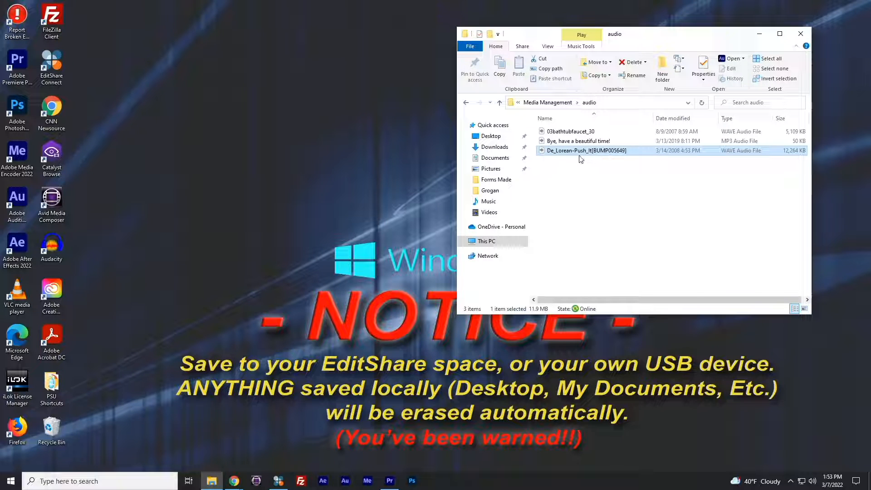
- Go up to the root of the Personal Space drive, review the Media Management folder again, and minimize the window
click(500, 105)
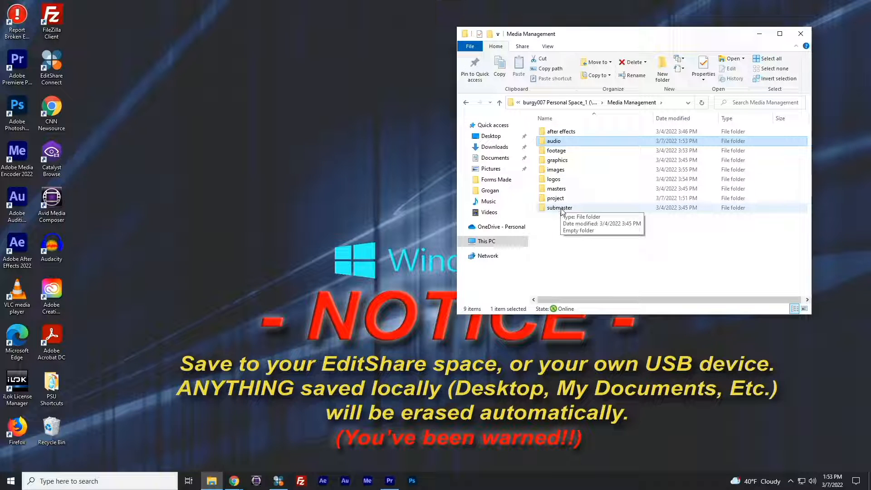
click(500, 103)
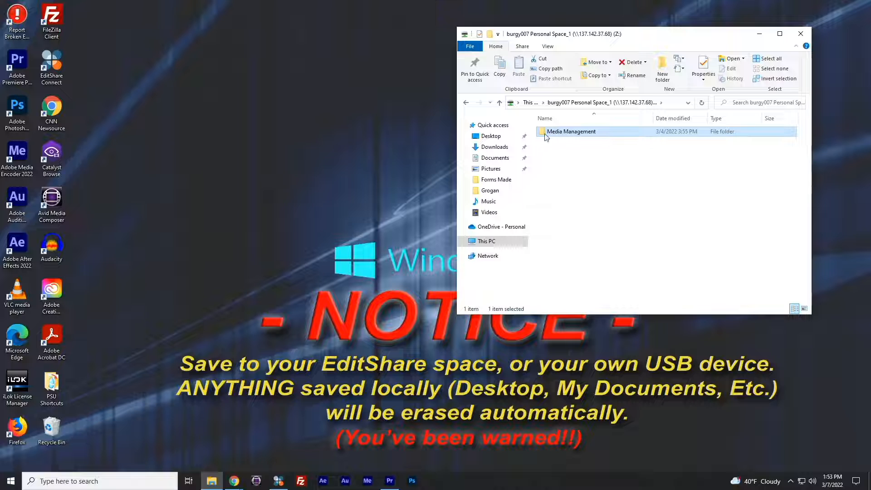
mouse_move(573, 135)
double_click(563, 133)
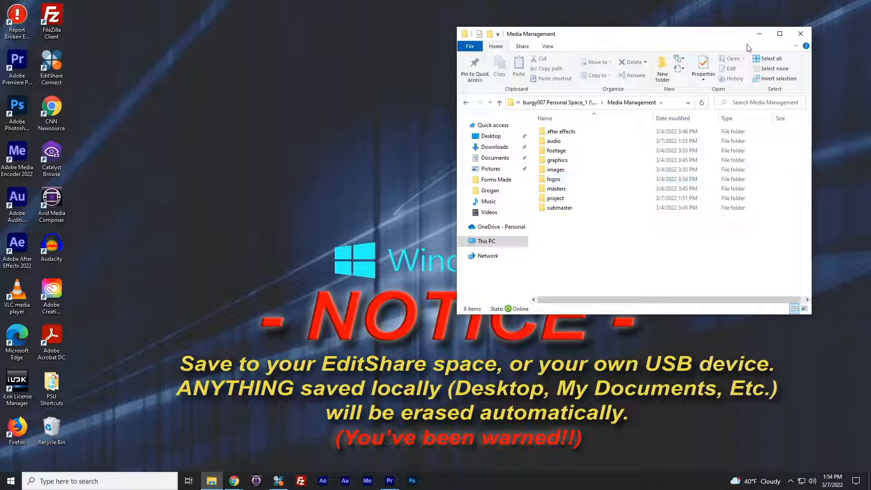
click(759, 34)
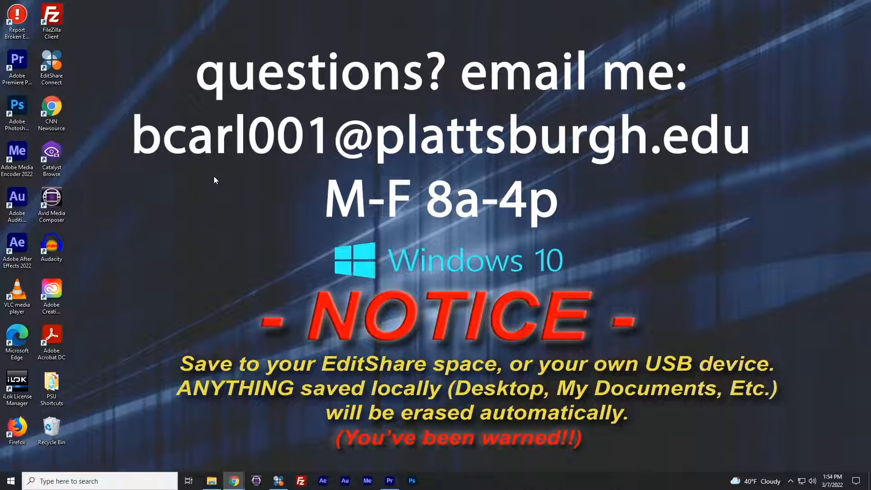